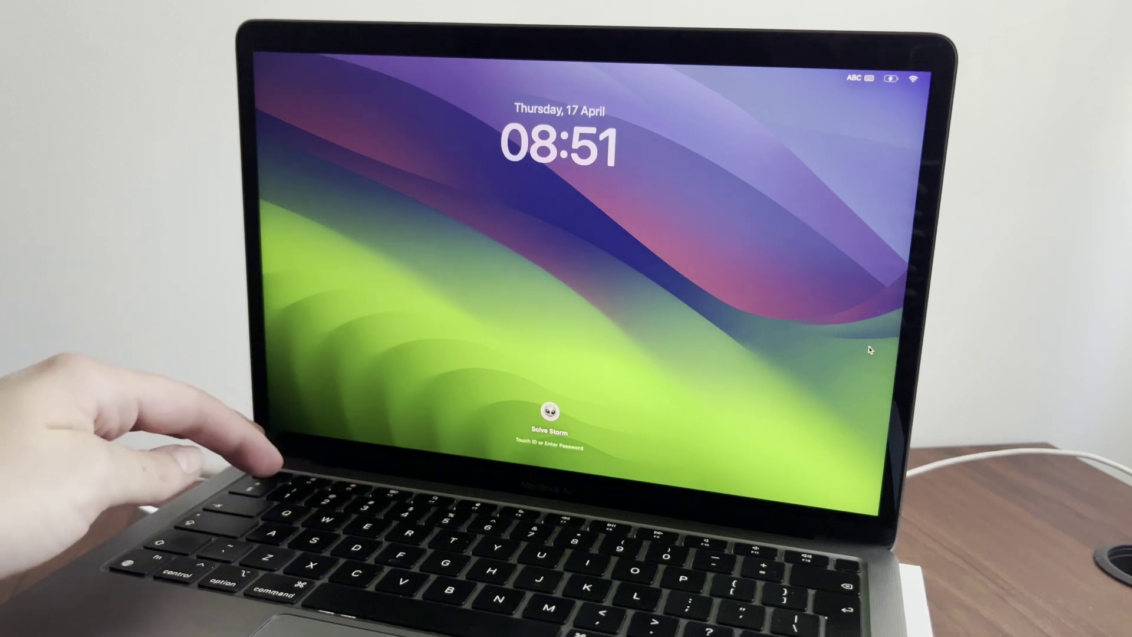
{"action": "type", "text": "****"}
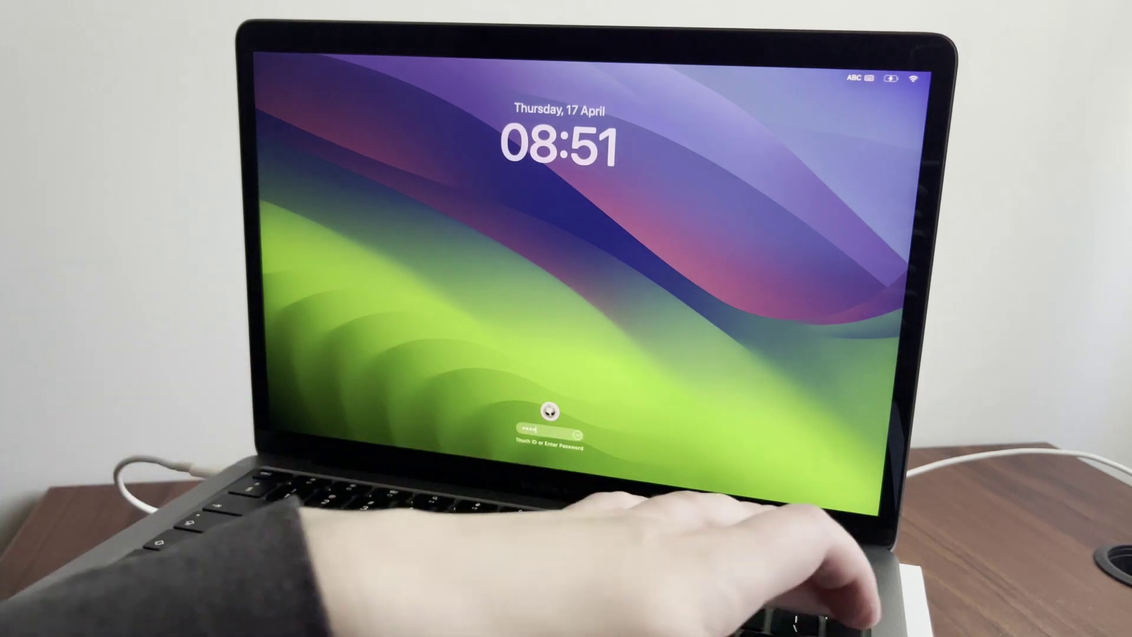
Submit the typed password at the login screen to try logging in
{"action": "key", "text": "Return"}
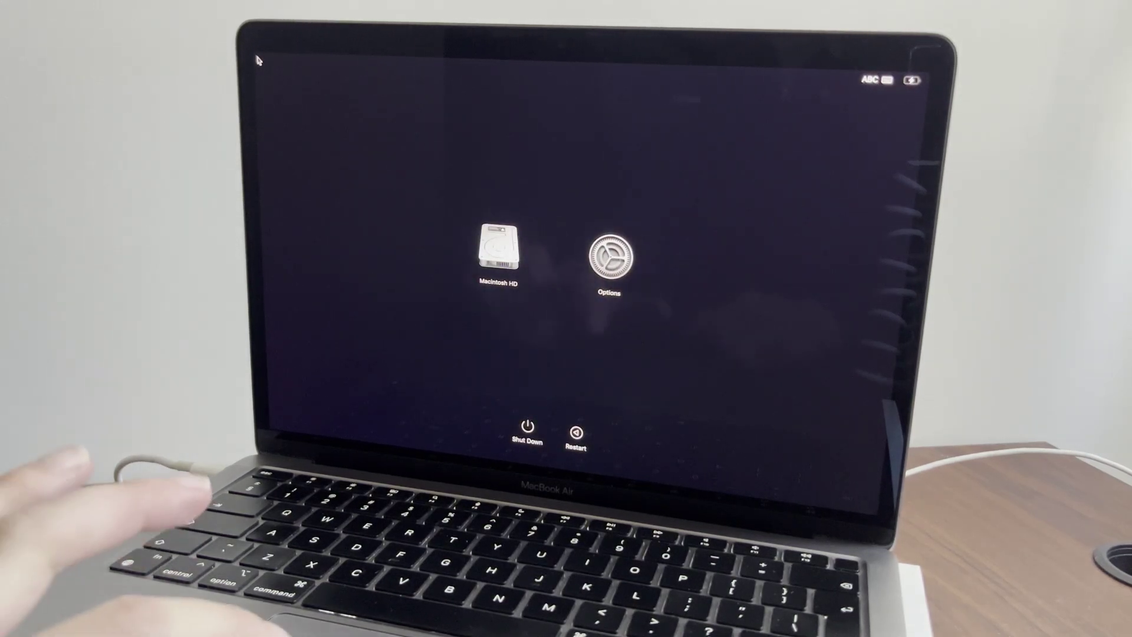
Start into Recovery via Options and report all passwords forgotten and the iPhone unavailable
{"action": "left_click", "coordinate": [609, 259]}
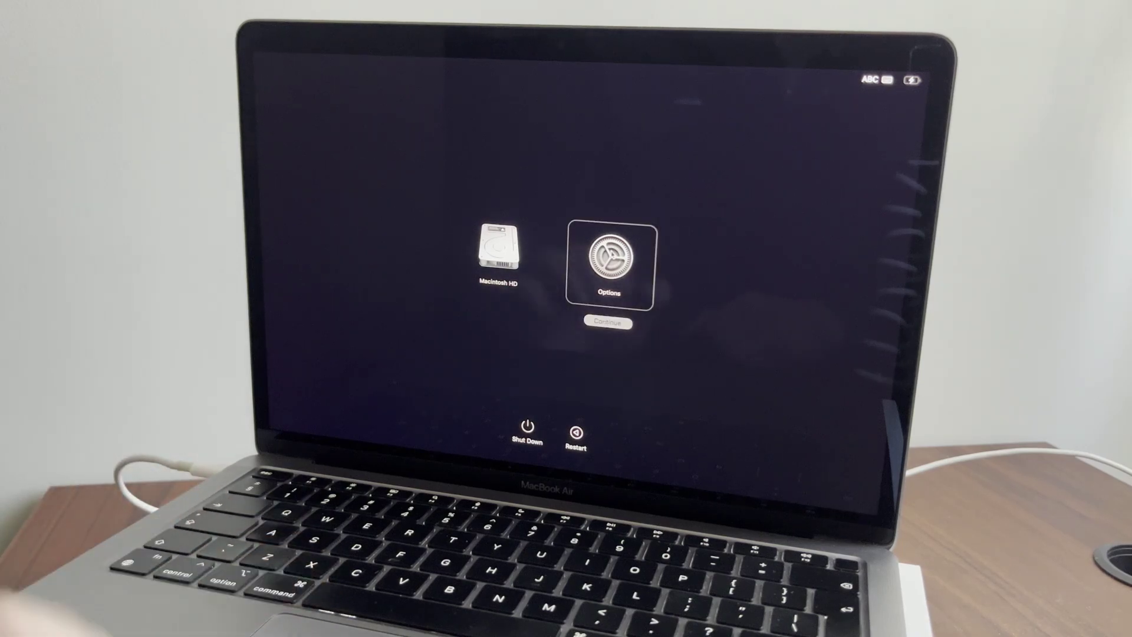
{"action": "left_click", "coordinate": [608, 322]}
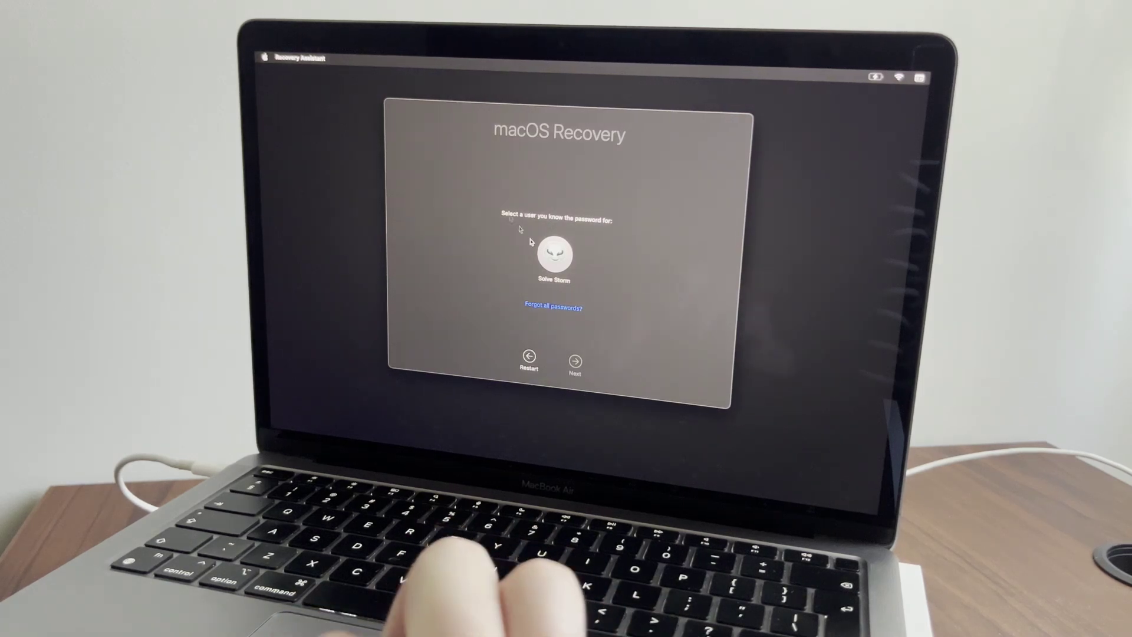
{"action": "left_click", "coordinate": [562, 306]}
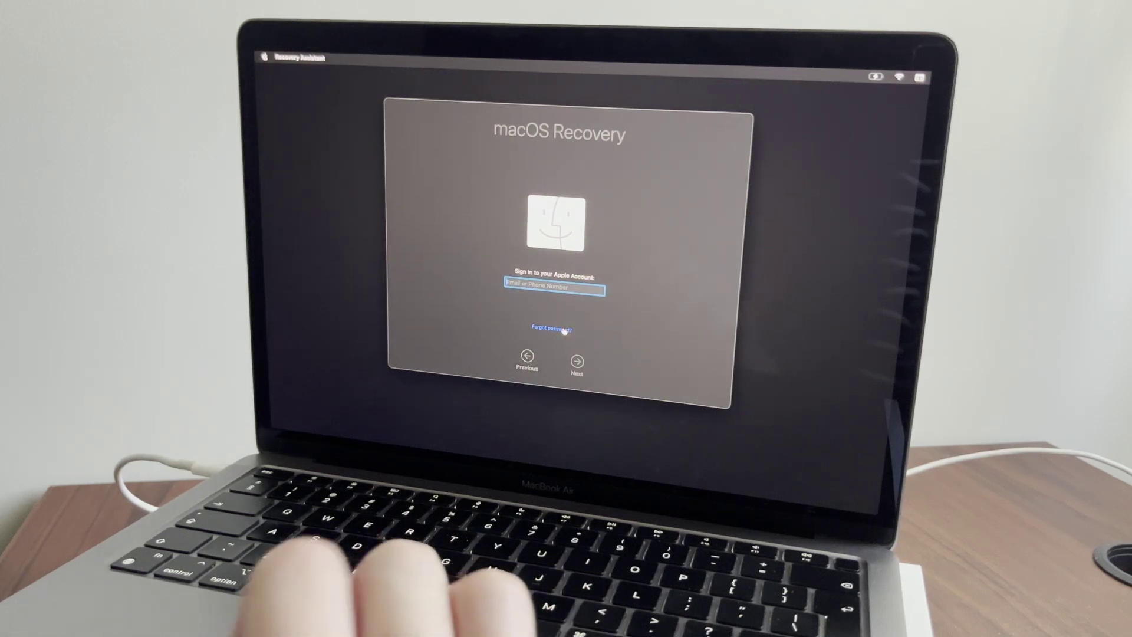
{"action": "left_click", "coordinate": [563, 329]}
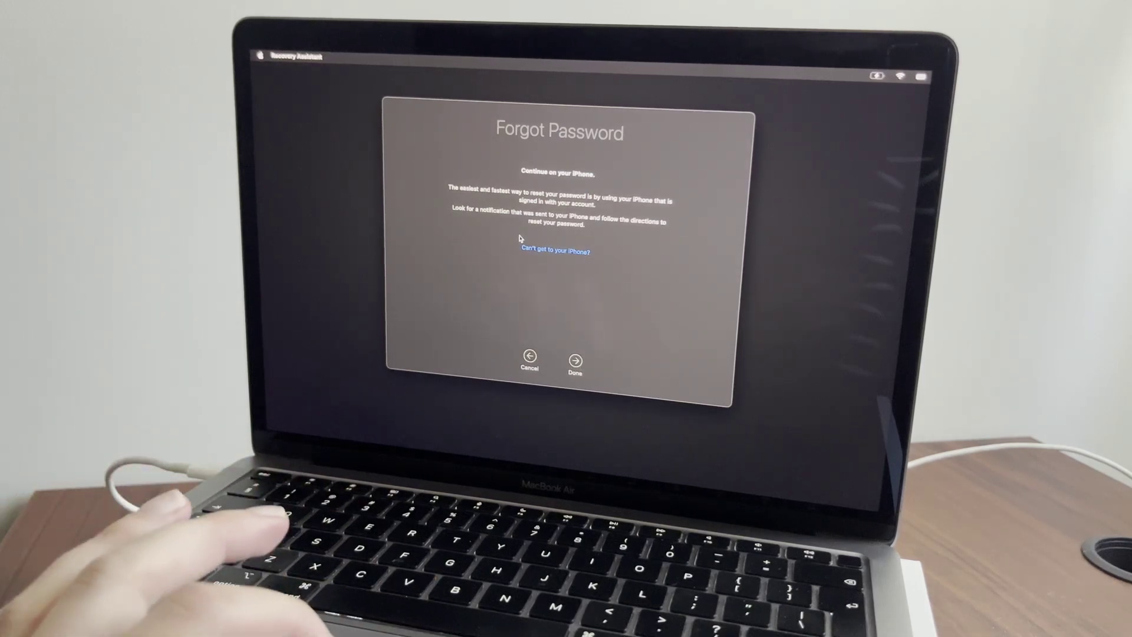
{"action": "left_click", "coordinate": [534, 250]}
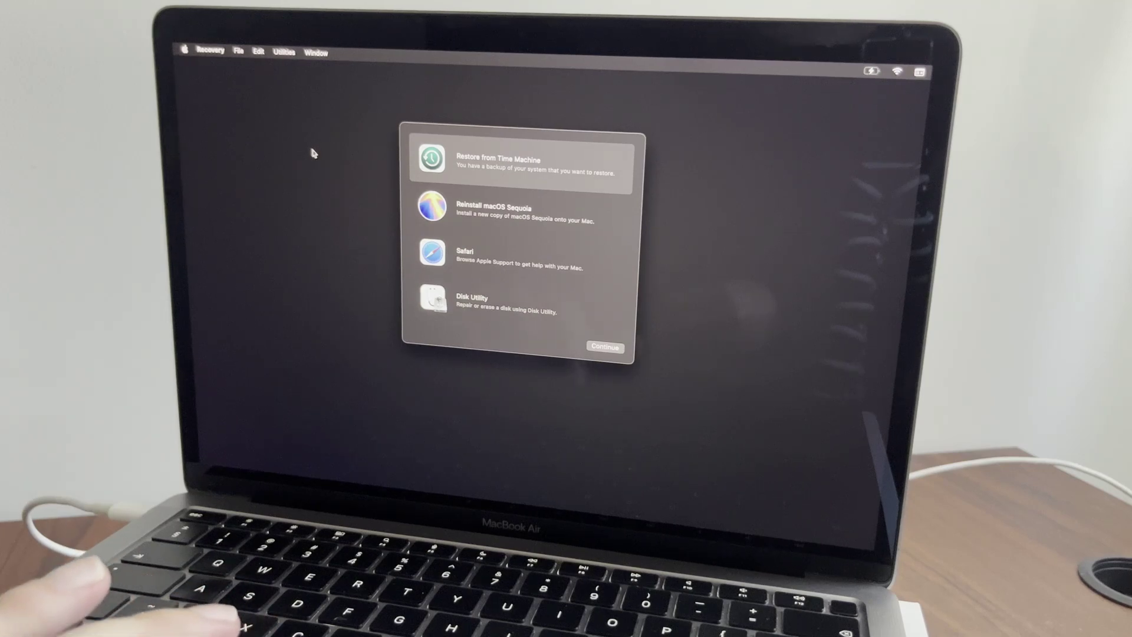
Open Terminal from the Utilities menu and run the resetpassword command
{"action": "left_click", "coordinate": [283, 53]}
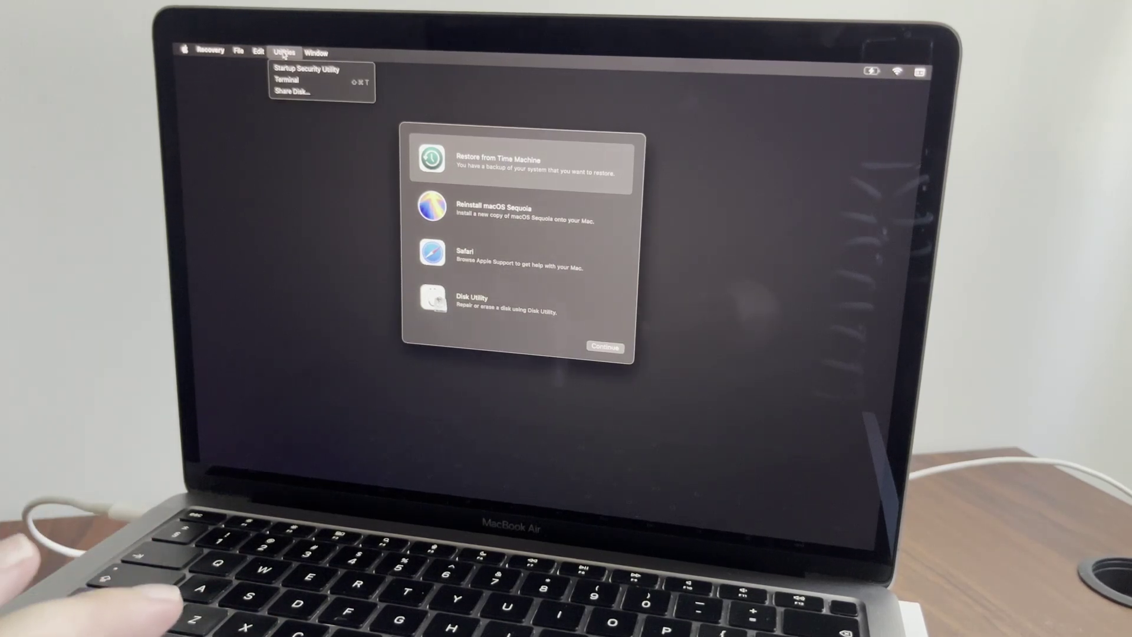
{"action": "left_click", "coordinate": [289, 80]}
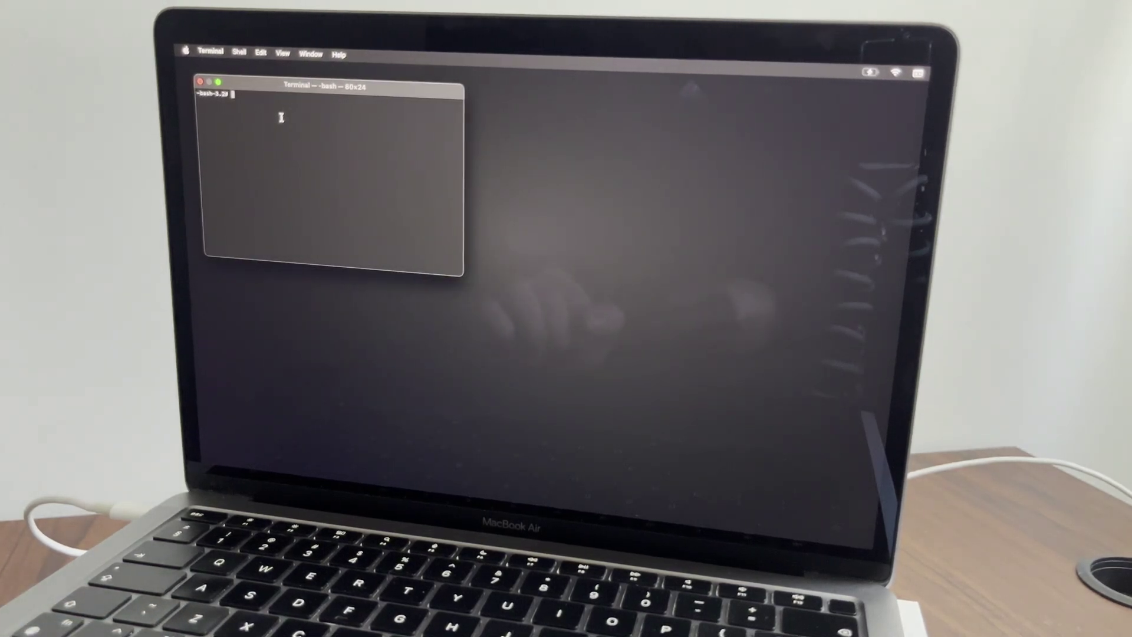
{"action": "type", "text": "resetpass"}
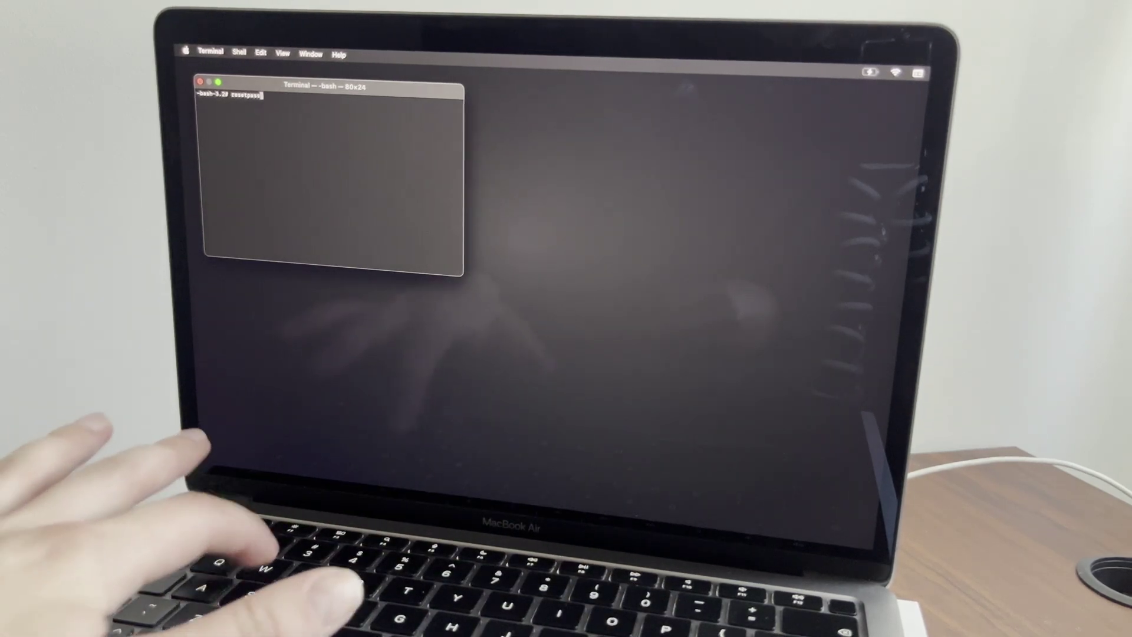
{"action": "type", "text": "word"}
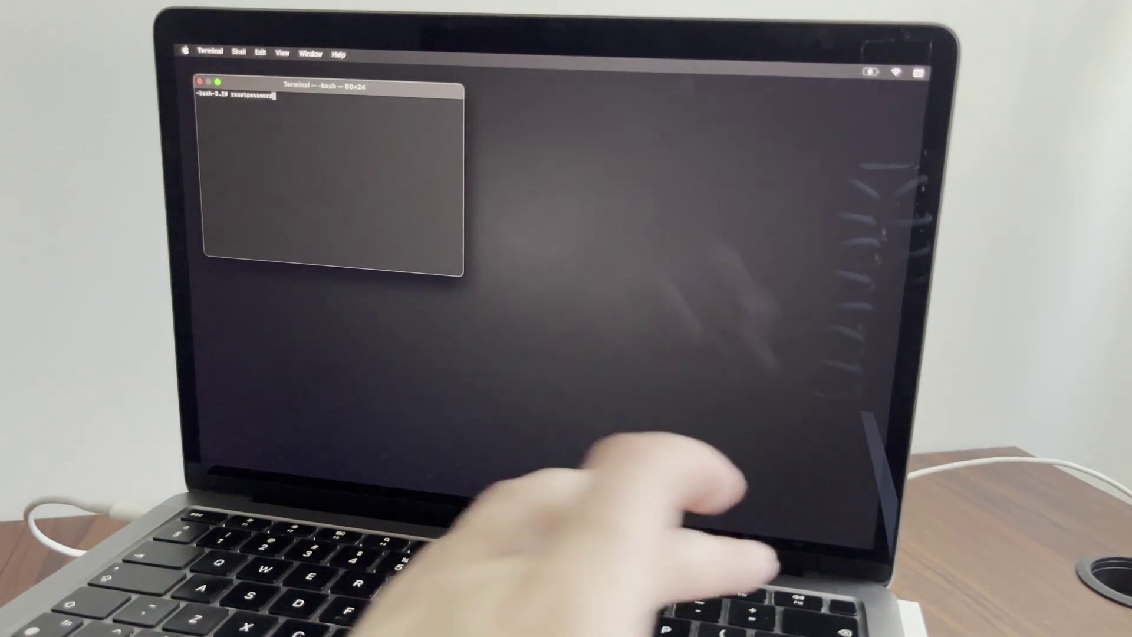
{"action": "key", "text": "Return"}
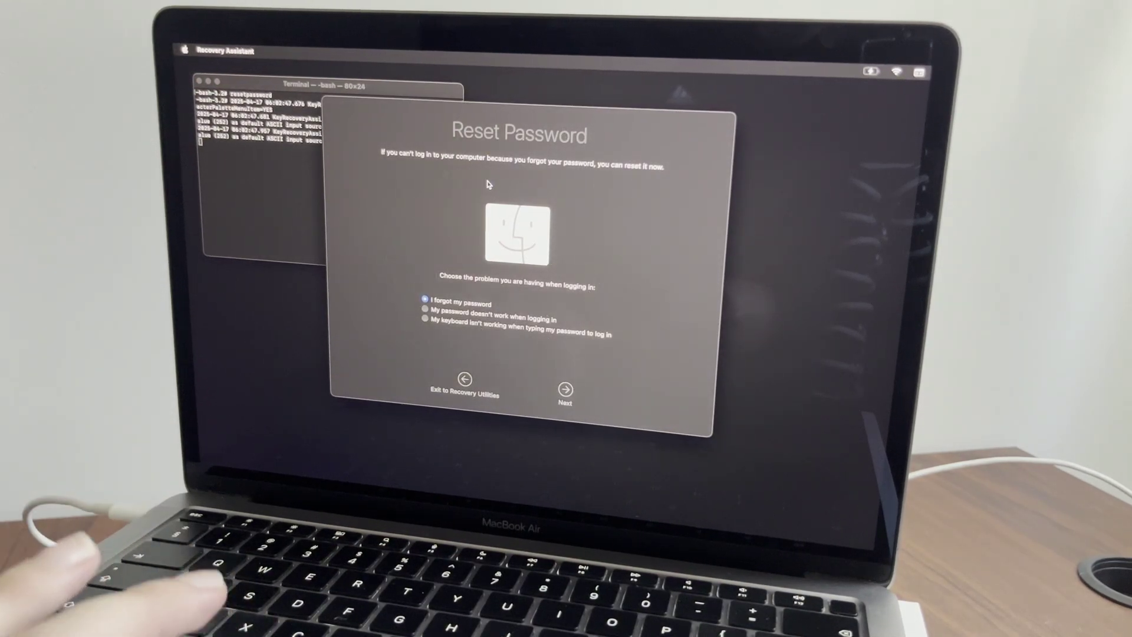
Close Terminal and continue with 'I forgot my password' selected
{"action": "left_click", "coordinate": [201, 79]}
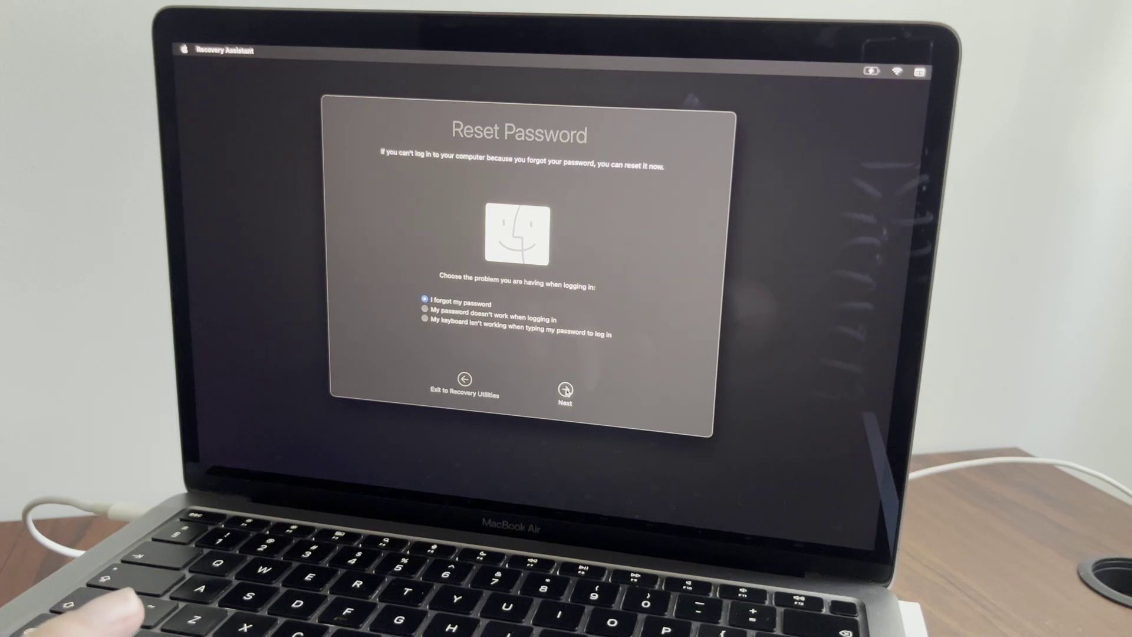
{"action": "left_click", "coordinate": [566, 390]}
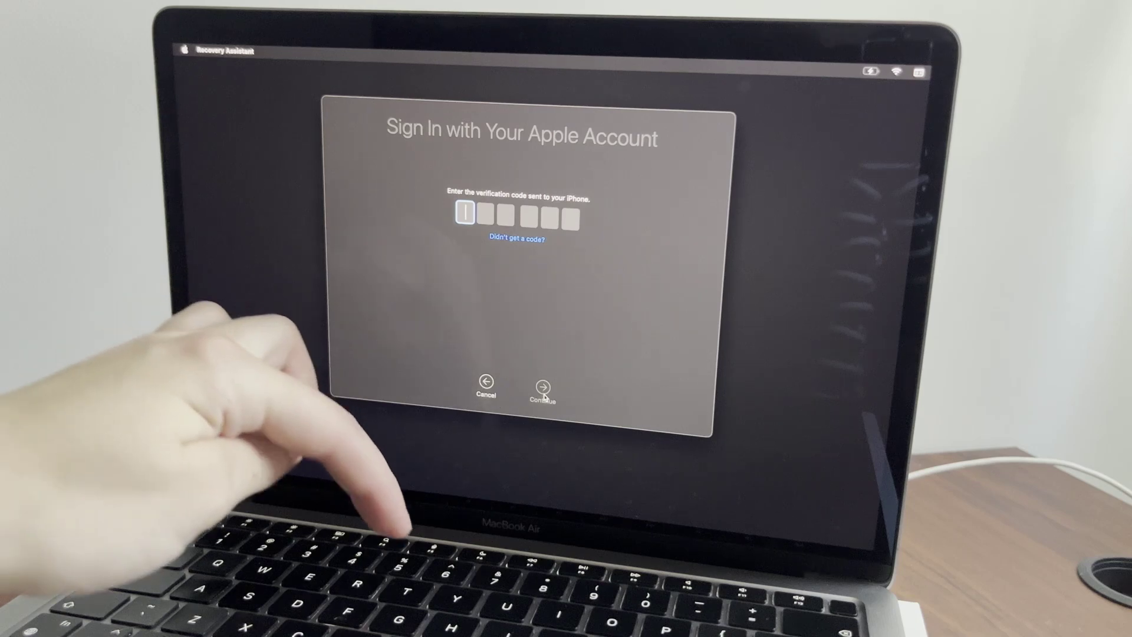
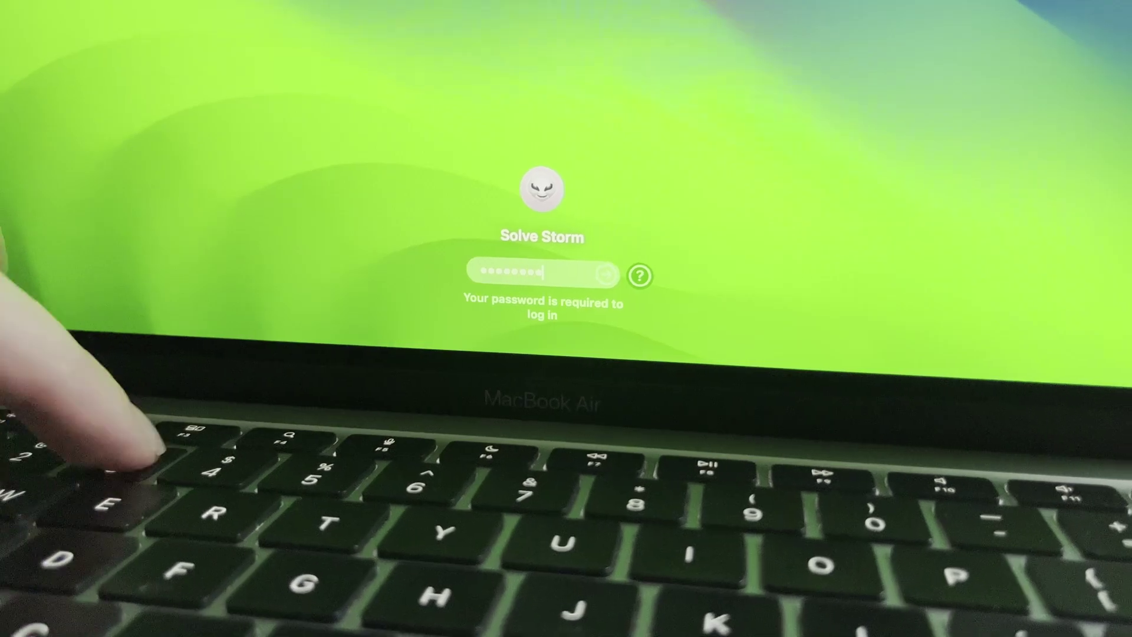
Submit the new password at the login screen
{"action": "key", "text": "Return"}
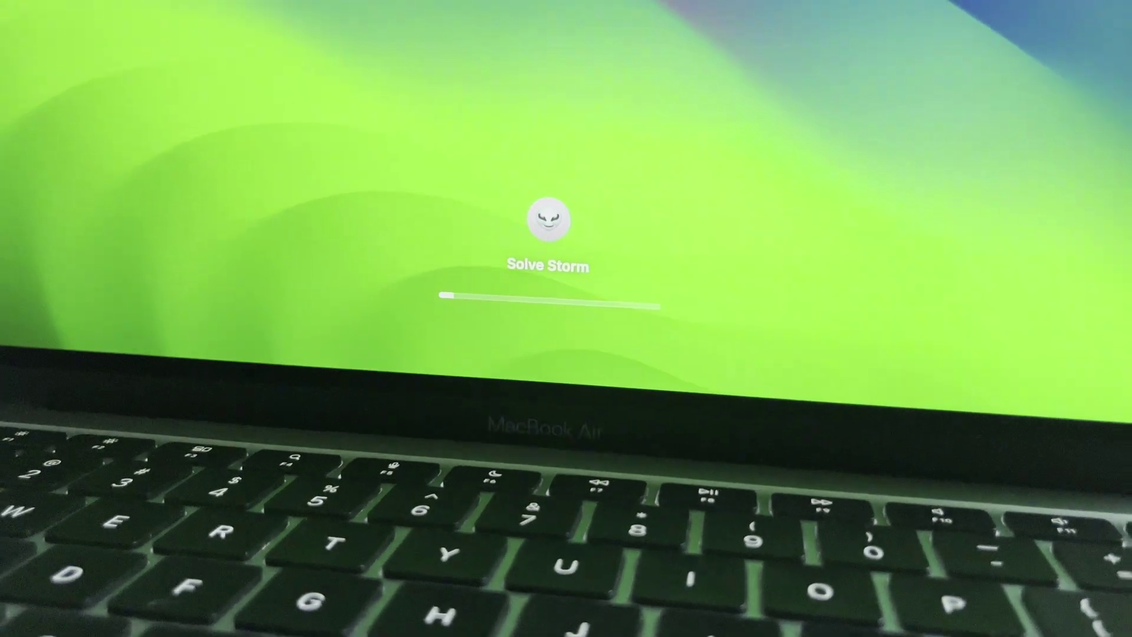